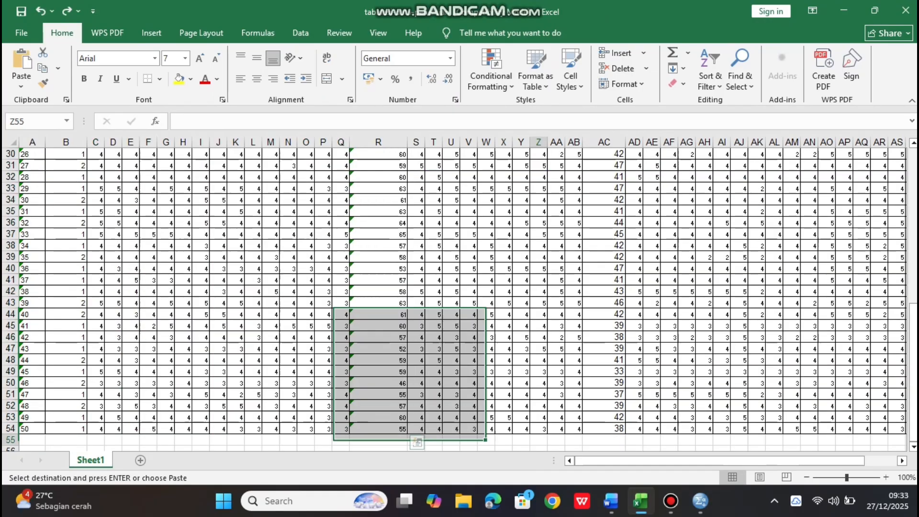
# Copy the Kemampuan (X1) item scores together with their X1 total column, range C5:R54
pyautogui.click(539, 440)
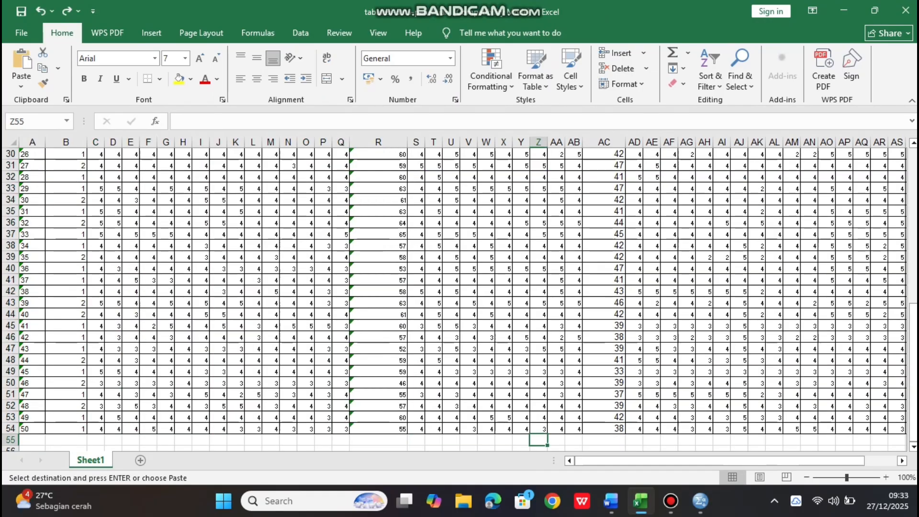
pyautogui.moveTo(914, 311); pyautogui.dragTo(914, 151)
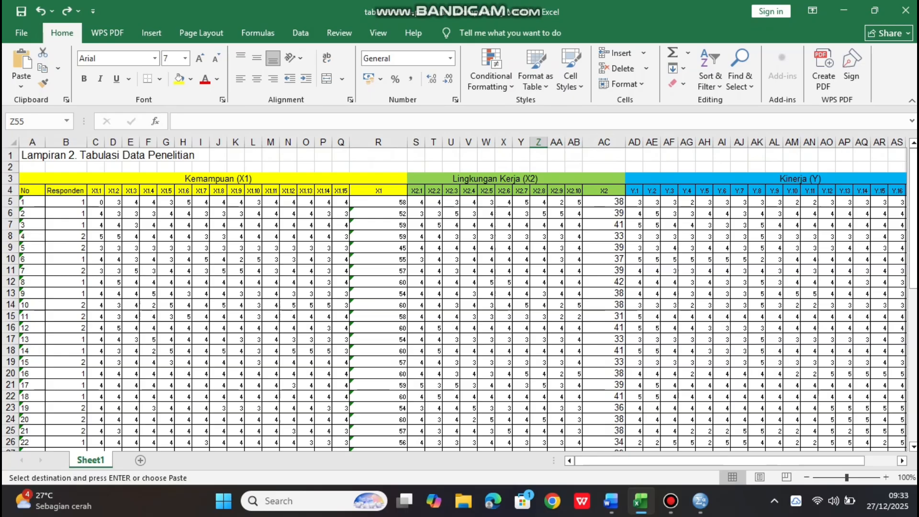
pyautogui.moveTo(101, 201); pyautogui.dragTo(407, 439)
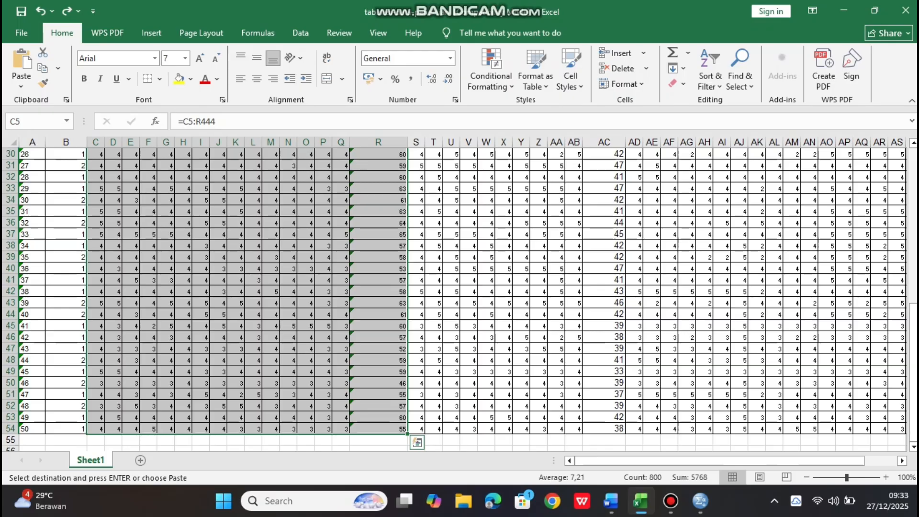
pyautogui.hotkey('ctrl', 'c')
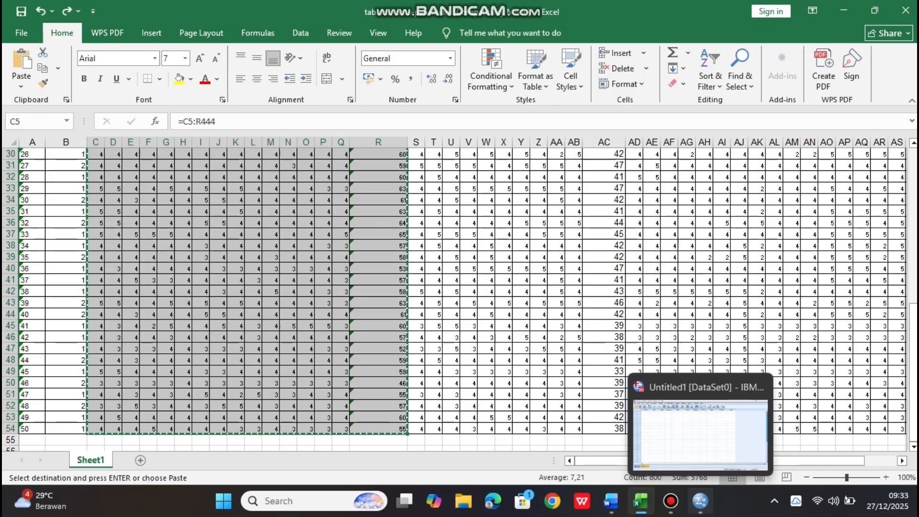
# Switch to SPSS, paste the copied scores into the empty Data View from the first cell, and check the pasted rows
pyautogui.click(700, 501)
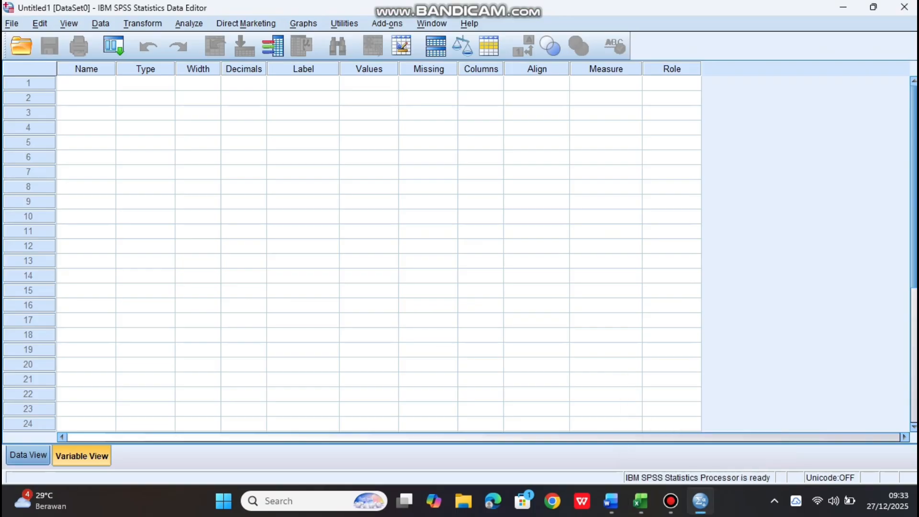
pyautogui.click(28, 455)
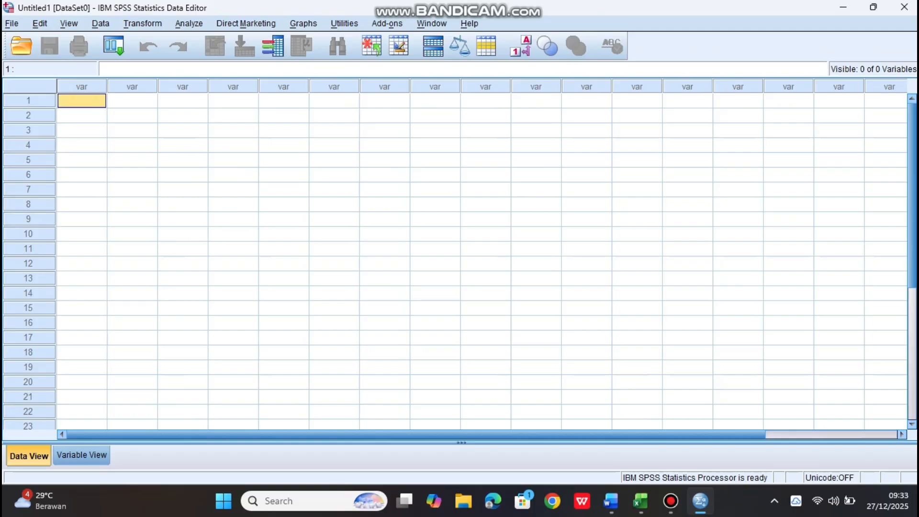
pyautogui.hotkey('ctrl', 'v')
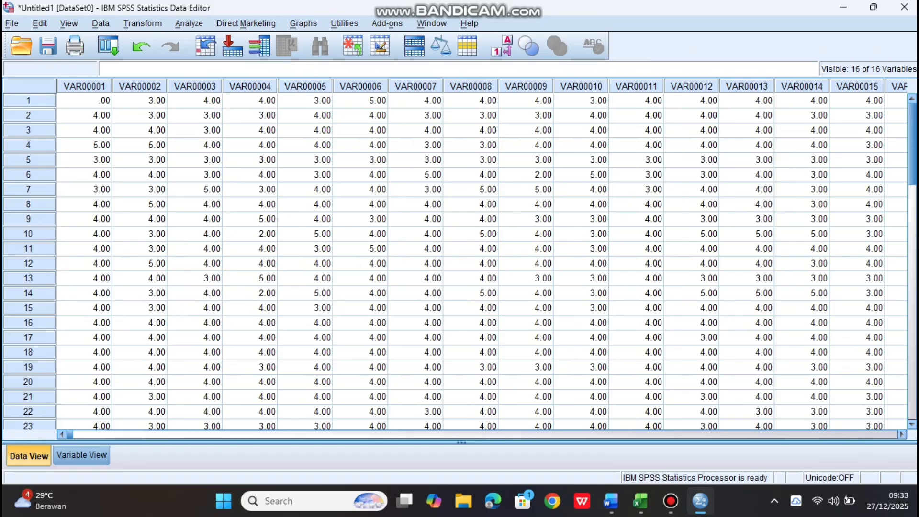
pyautogui.click(195, 234)
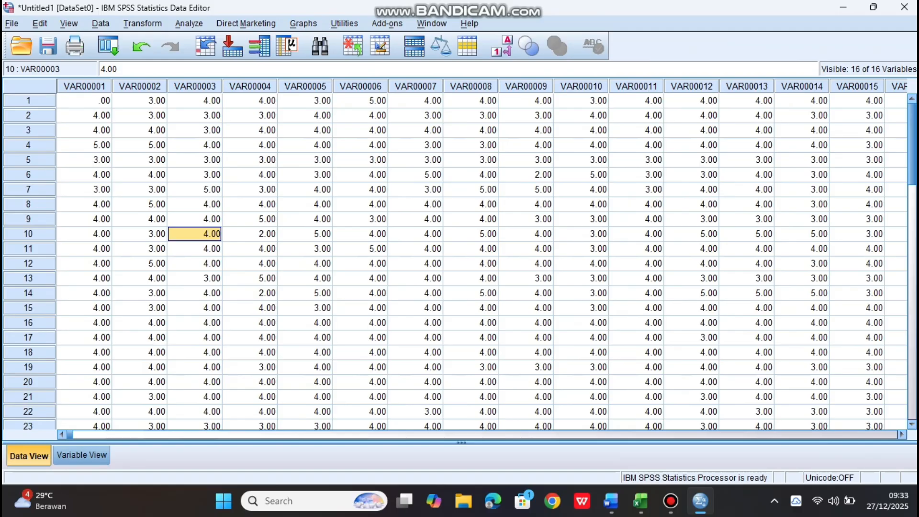
pyautogui.scroll(-15, 455, 263)
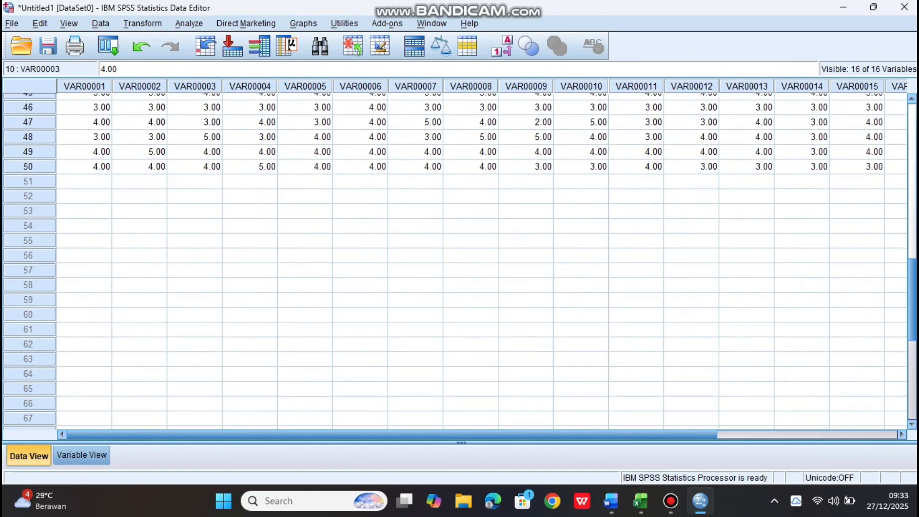
pyautogui.scroll(14, 455, 264)
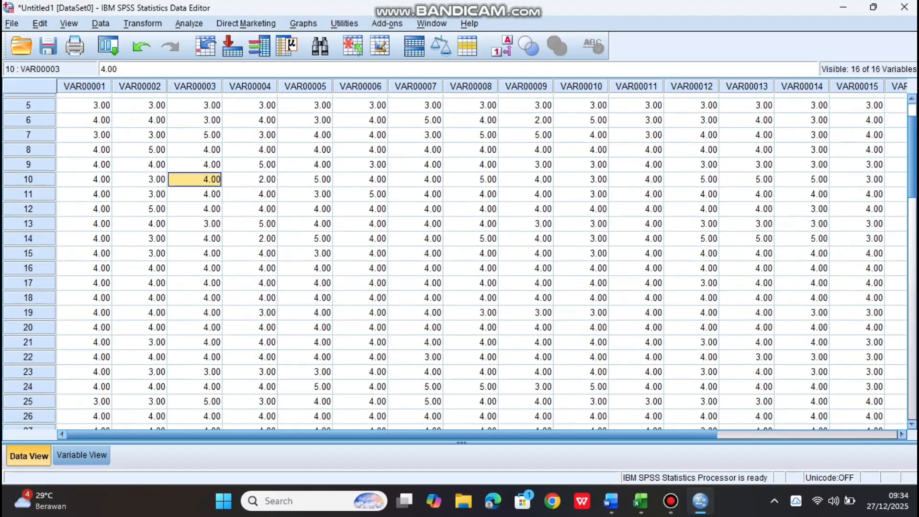
pyautogui.scroll(2, 455, 263)
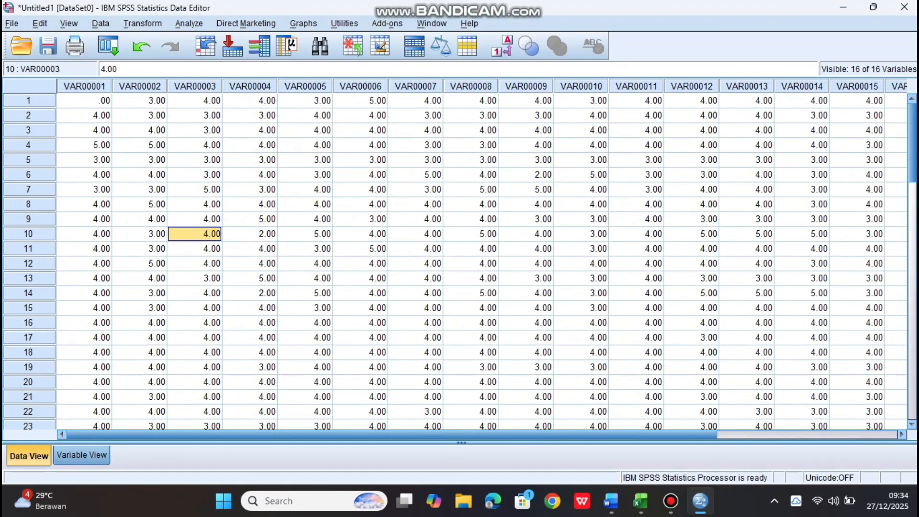
# Rename the sixteenth variable as TOTAL in Variable View
pyautogui.click(81, 455)
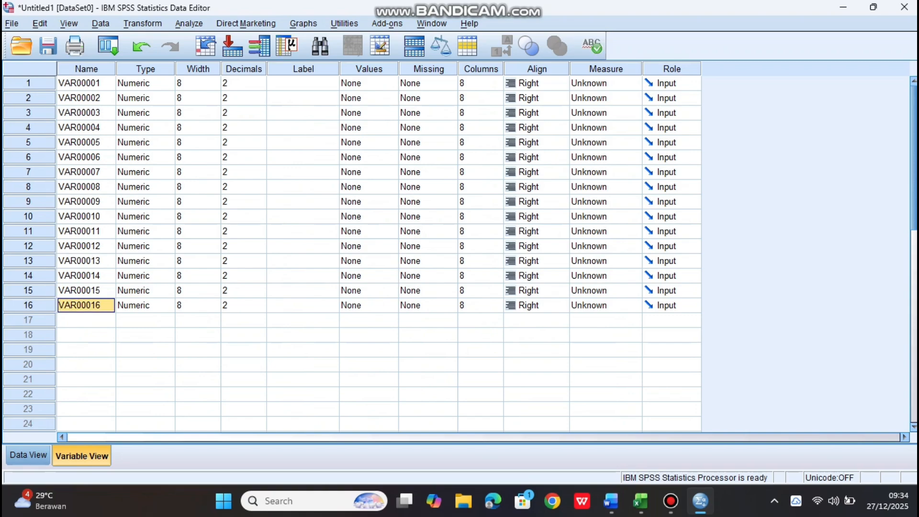
pyautogui.write('TOTAL')
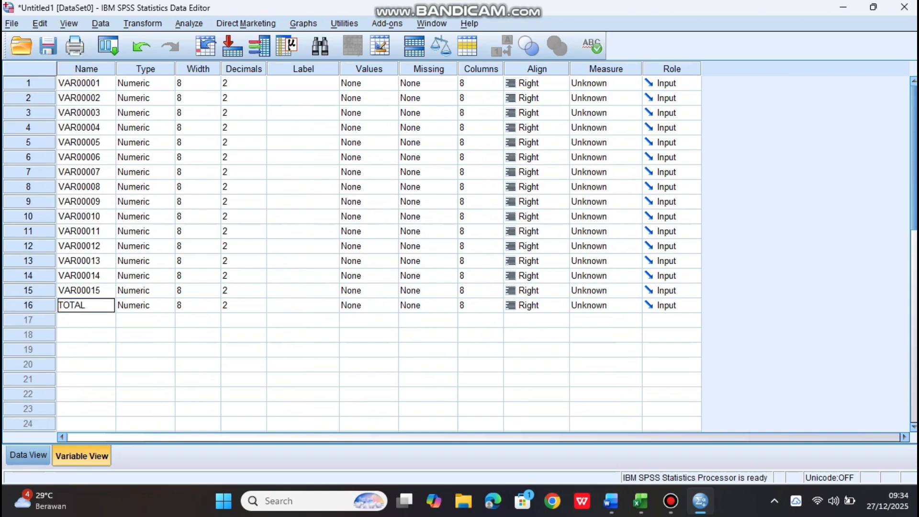
pyautogui.click(145, 394)
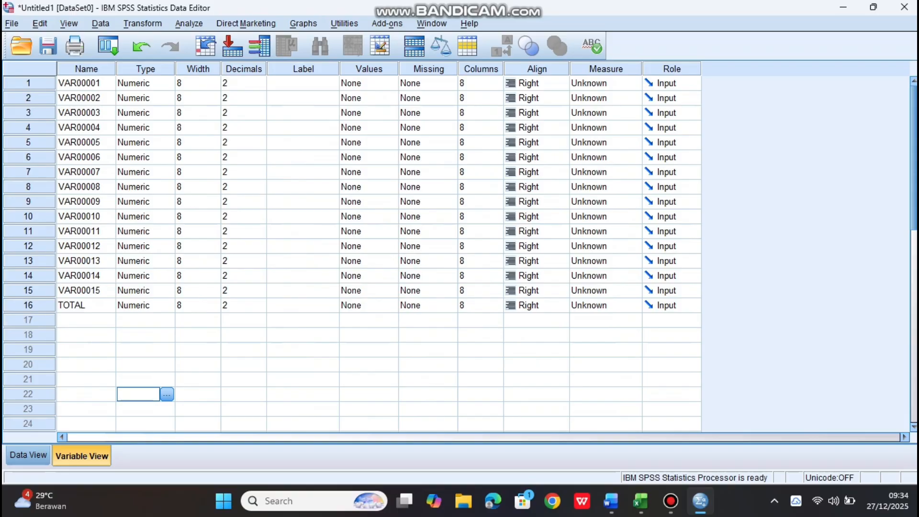
# Replace all occurrences of VAR000 with P in the Name column of the variables
pyautogui.click(86, 69)
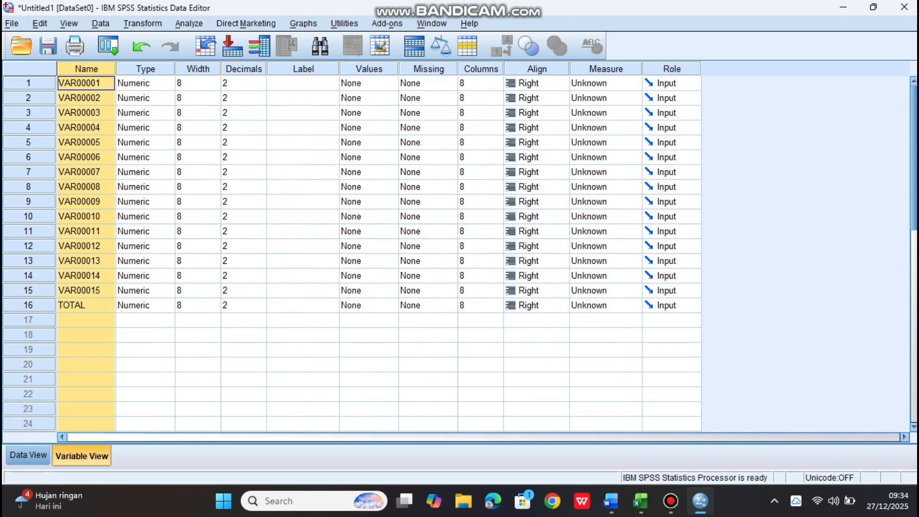
pyautogui.hotkey('ctrl', 'f')
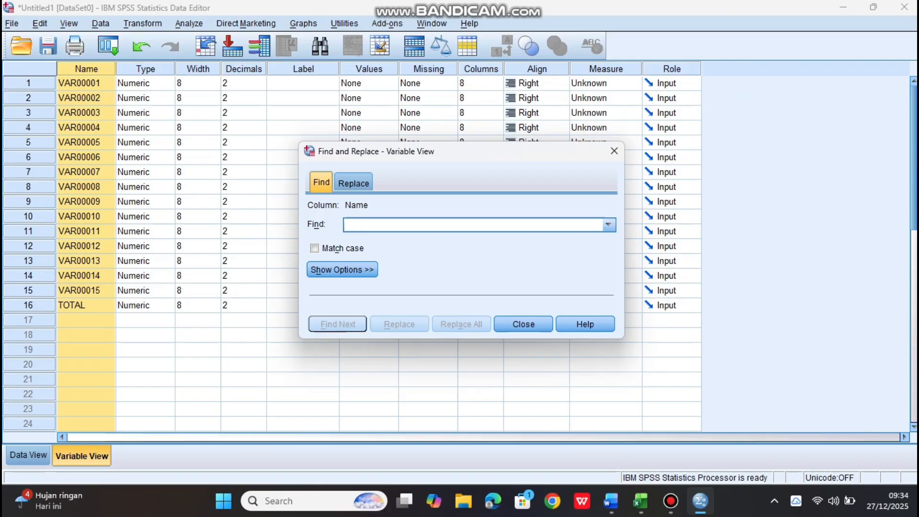
pyautogui.click(353, 183)
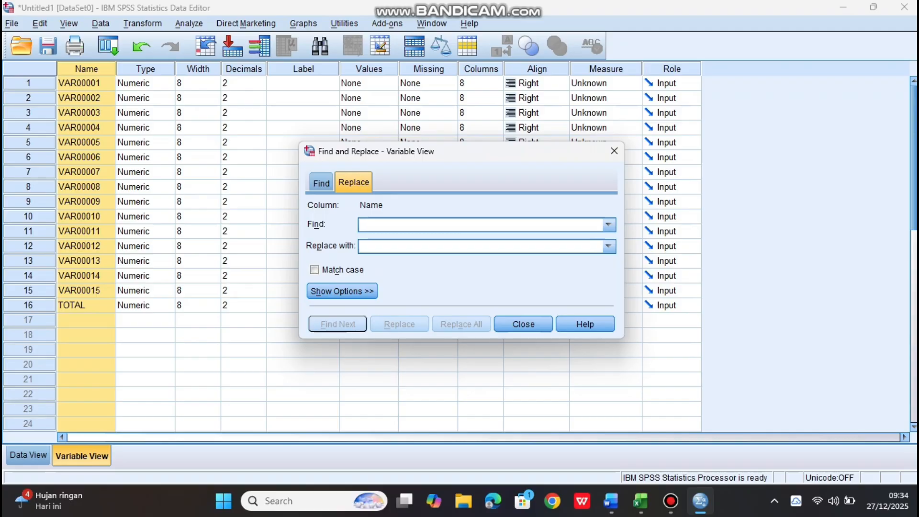
pyautogui.write('VAR000')
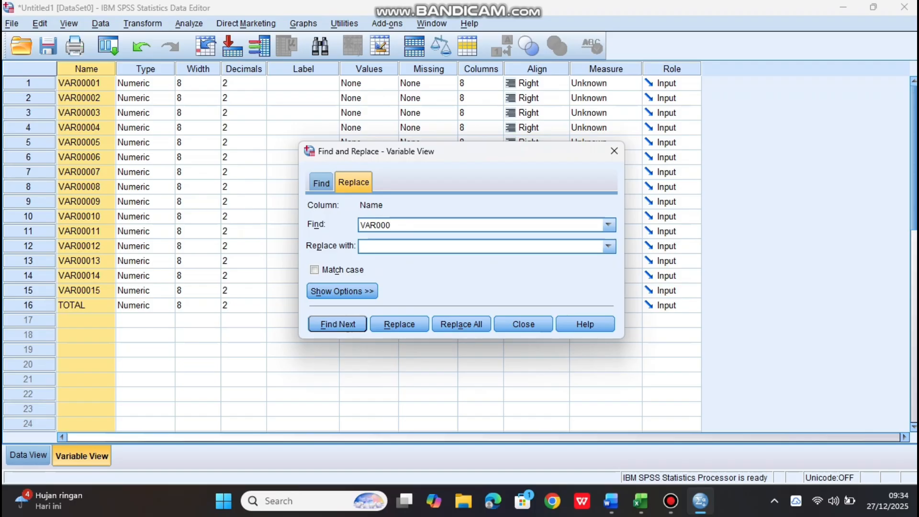
pyautogui.click(362, 247)
pyautogui.write('P')
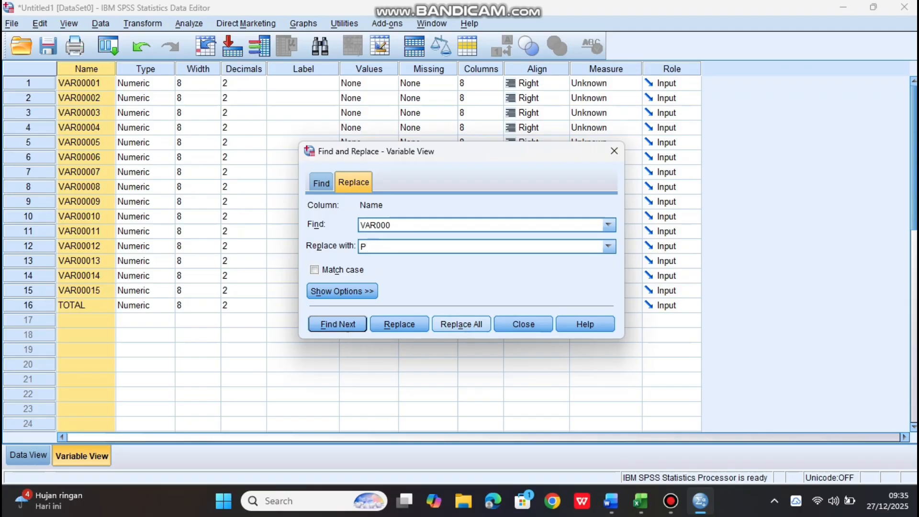
pyautogui.click(461, 324)
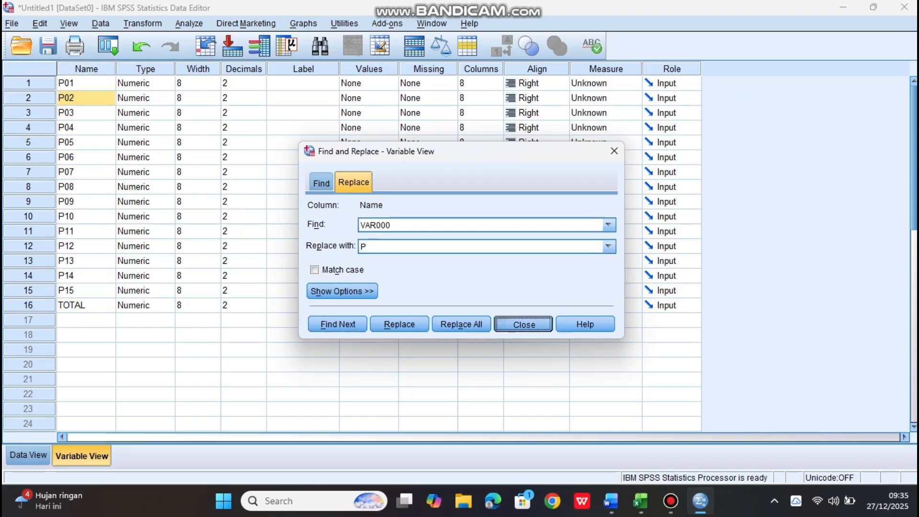
pyautogui.click(523, 324)
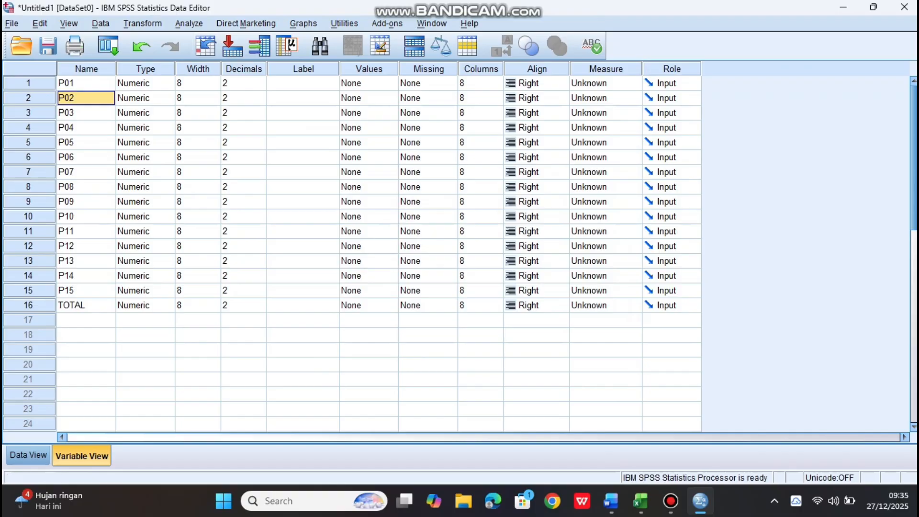
# Run a two-tailed Pearson bivariate correlation on all variables, P01 to P15 and TOTAL
pyautogui.click(190, 24)
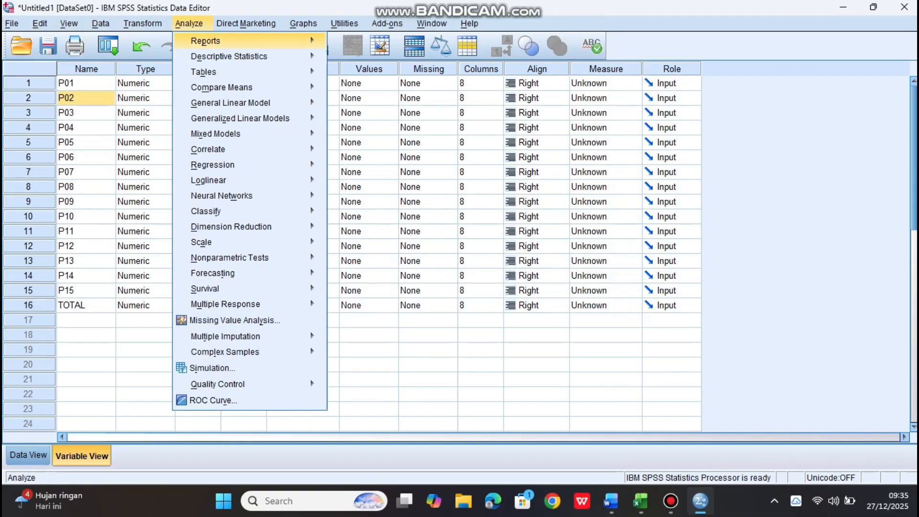
pyautogui.moveTo(213, 164)
pyautogui.moveTo(208, 149)
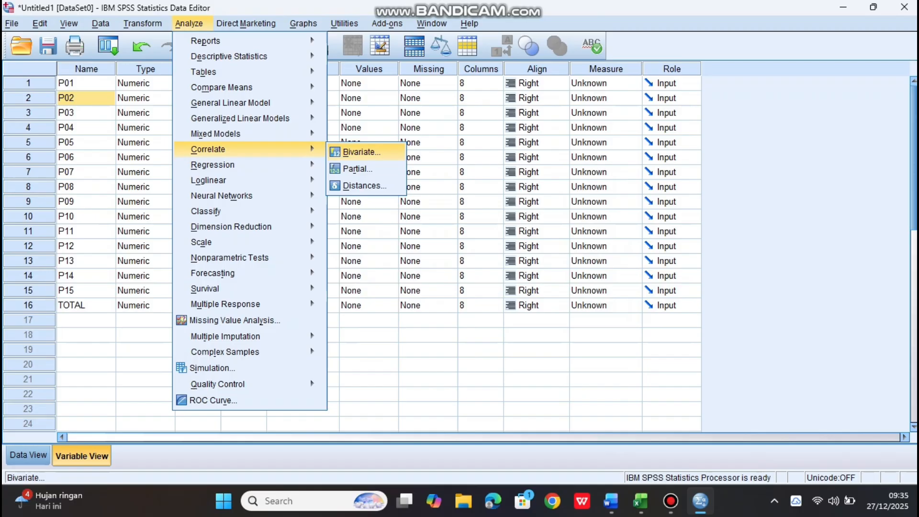
pyautogui.click(359, 152)
pyautogui.hotkey('ctrl', 'Down')
pyautogui.hotkey('ctrl', 'Down')
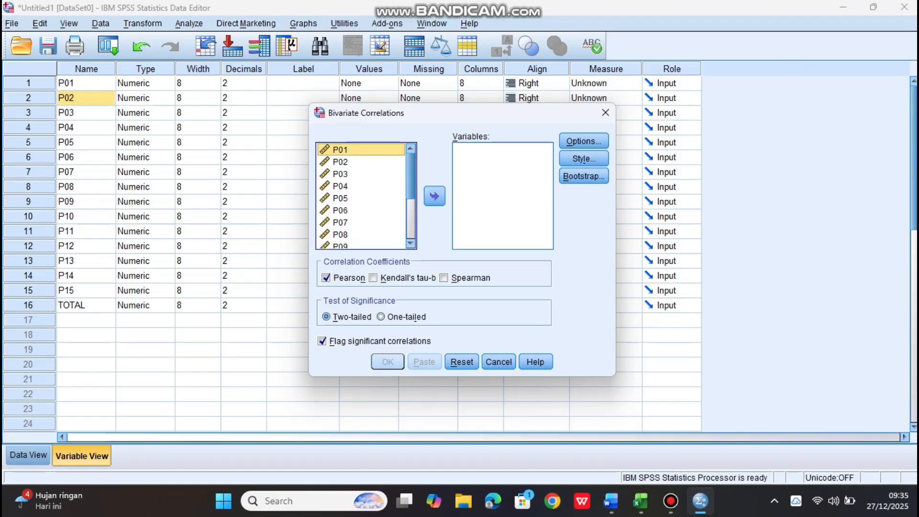
pyautogui.hotkey('ctrl', 'a')
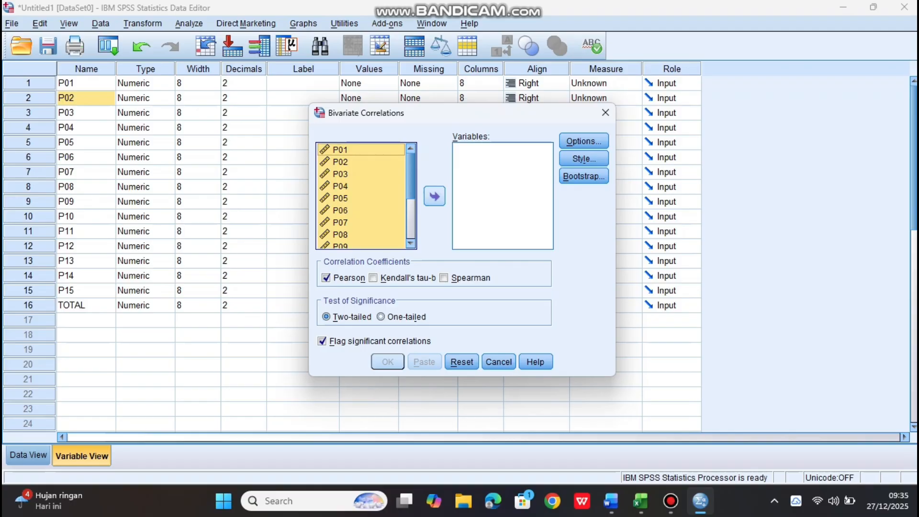
pyautogui.click(434, 196)
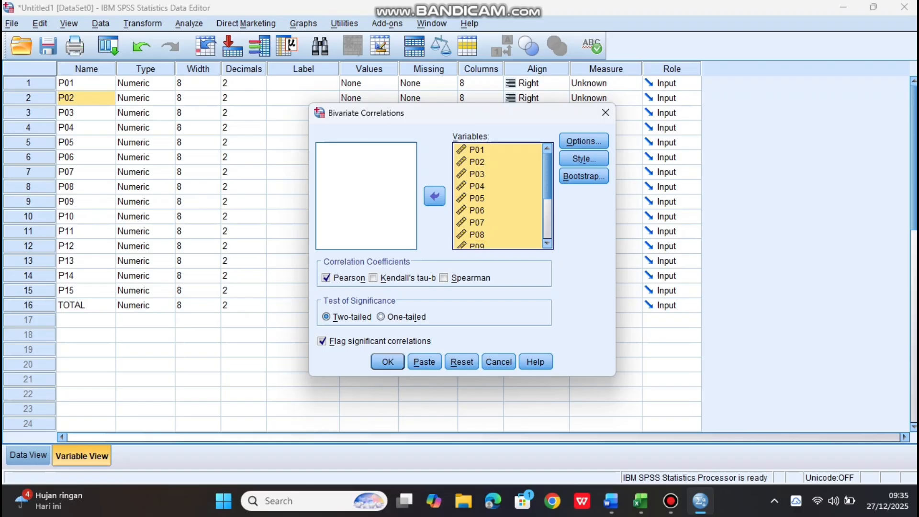
pyautogui.press('Return')
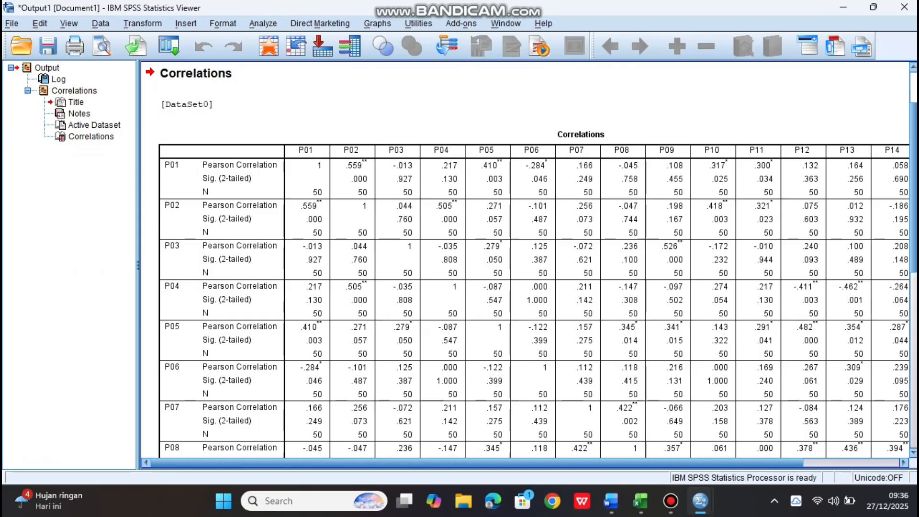
# Examine the TOTAL column of the Correlations table against the Uji Validitas decision criteria in the Word module document
pyautogui.click(205, 178)
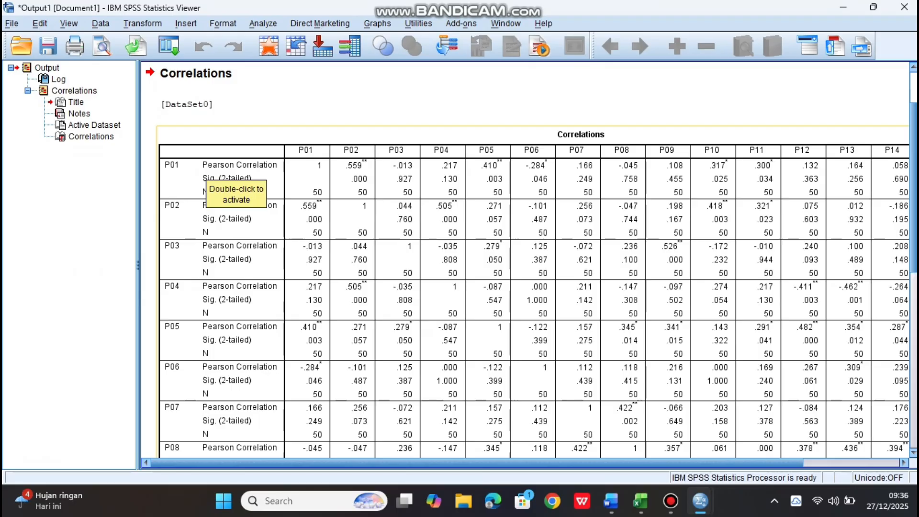
pyautogui.click(206, 171)
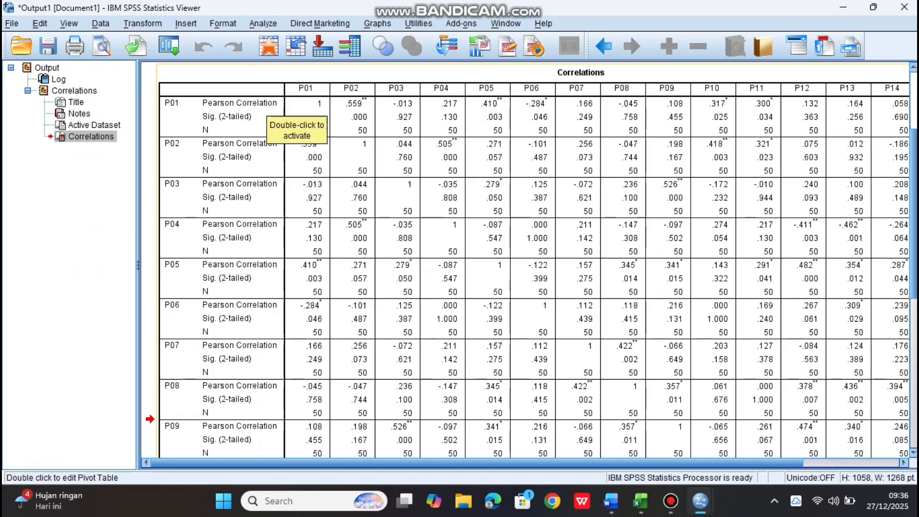
pyautogui.moveTo(477, 463); pyautogui.dragTo(573, 463)
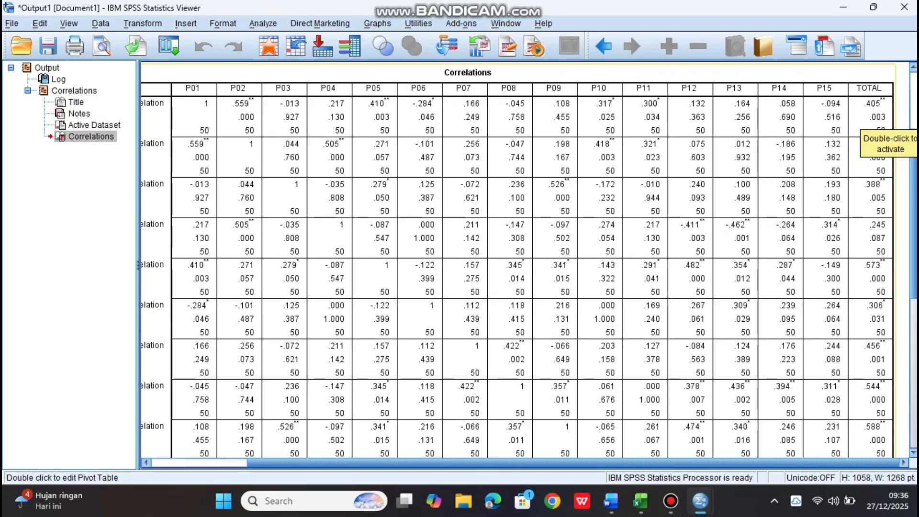
pyautogui.click(611, 501)
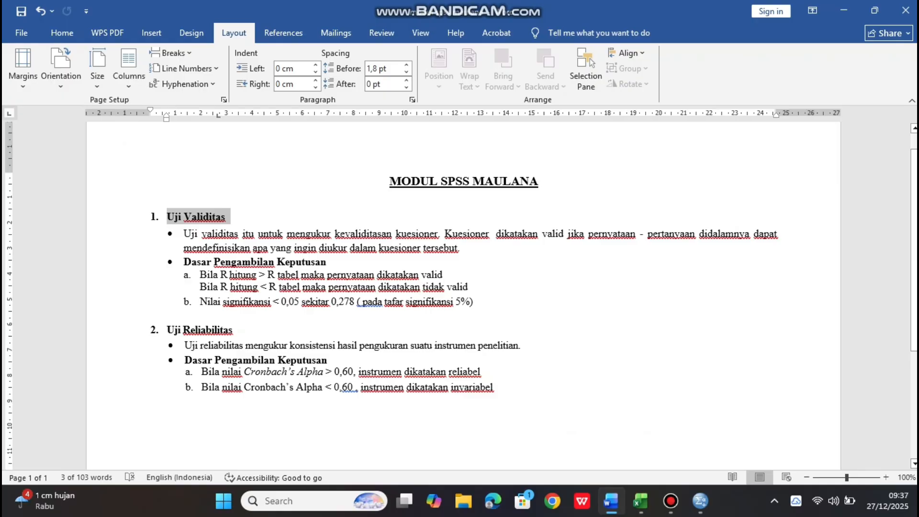
pyautogui.moveTo(701, 501)
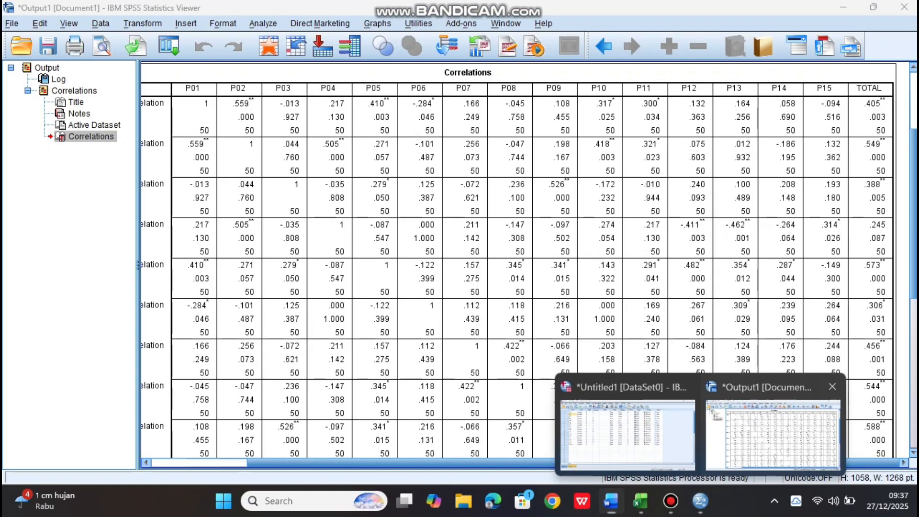
pyautogui.click(773, 433)
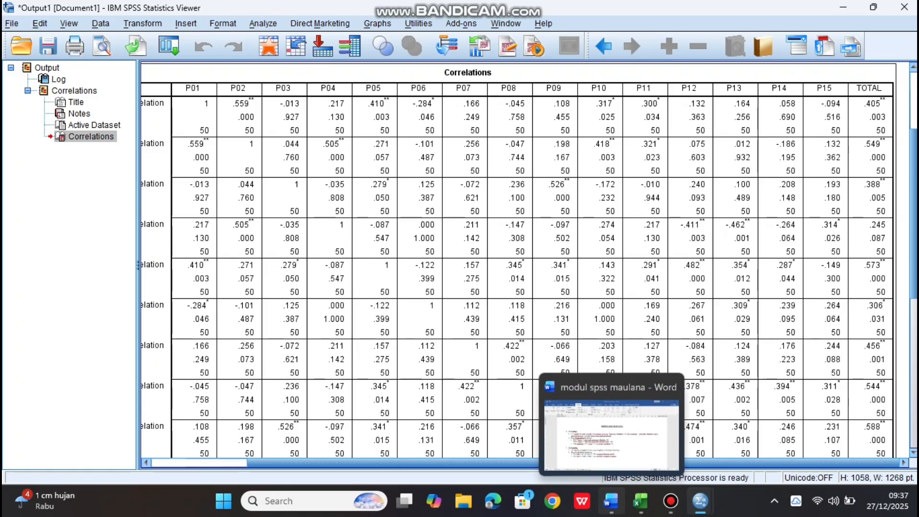
pyautogui.click(611, 501)
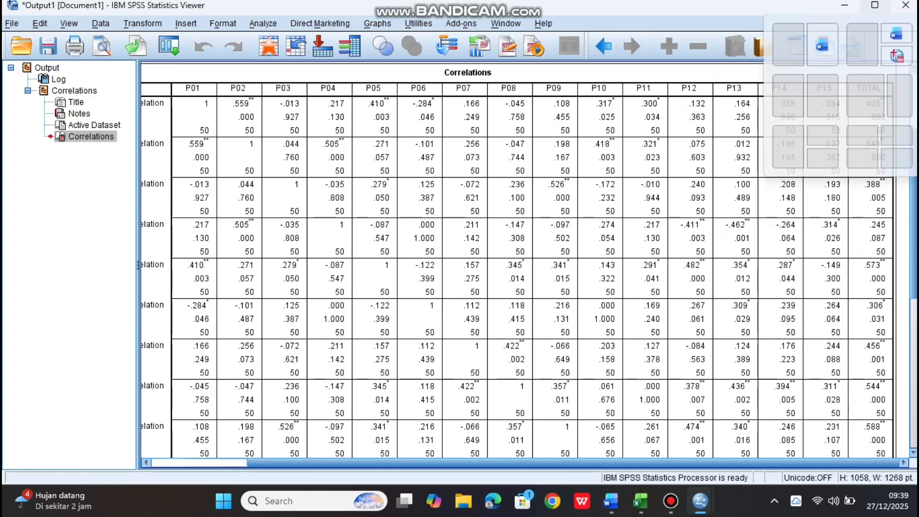
pyautogui.click(874, 7)
pyautogui.click(717, 80)
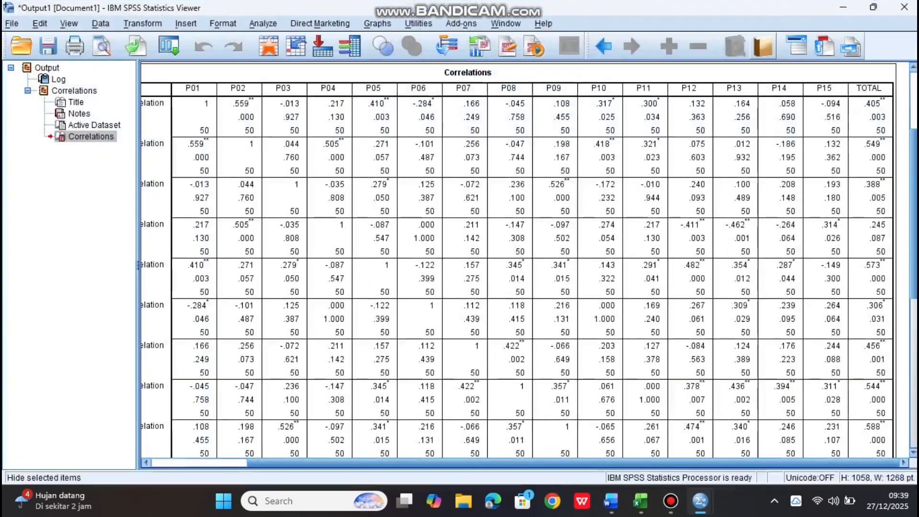
# Recheck the R hitung and significance criteria in the Word module, switching back to the SPSS Correlations output
pyautogui.click(700, 501)
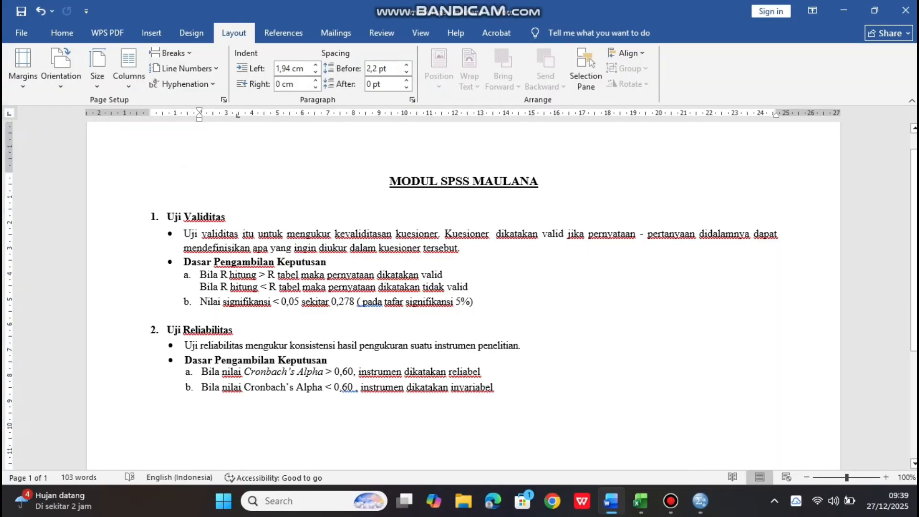
pyautogui.moveTo(700, 501)
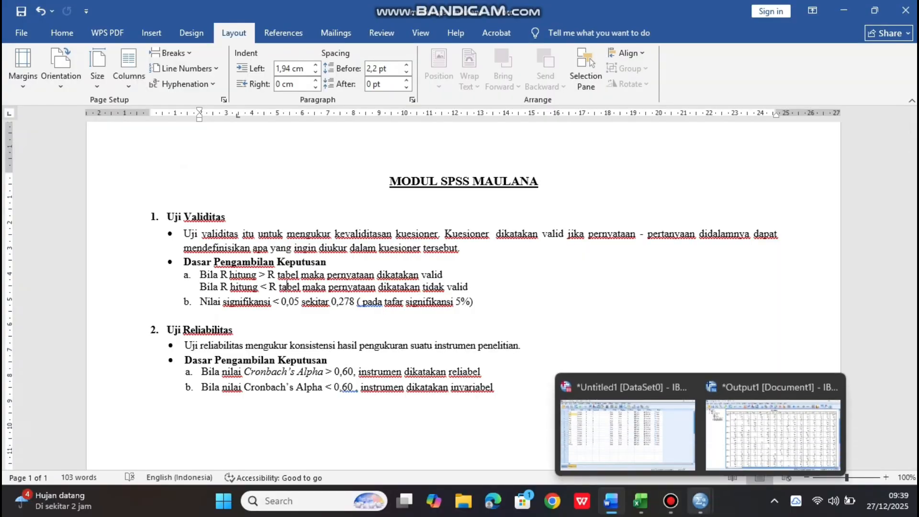
pyautogui.click(773, 431)
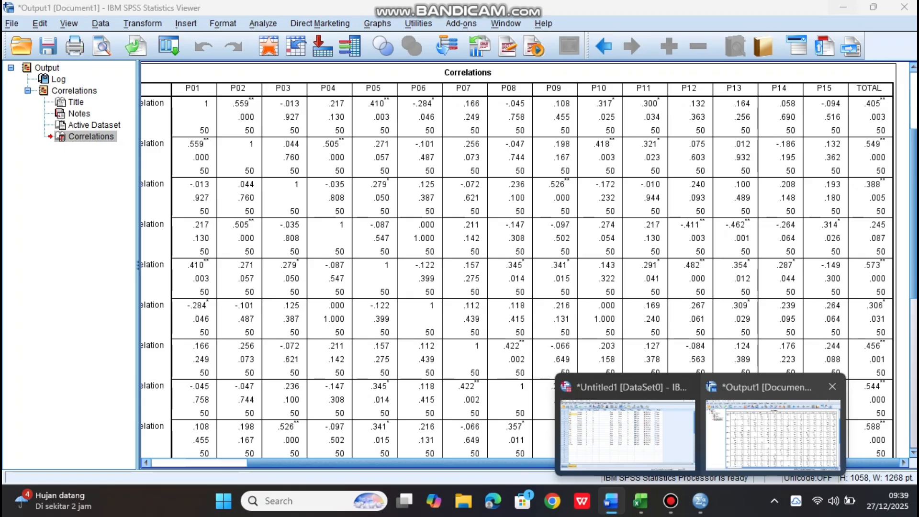
# Switch to the SPSS Data Editor and start a Reliability Analysis with P01 to P15 as items, leaving out TOTAL
pyautogui.moveTo(701, 501)
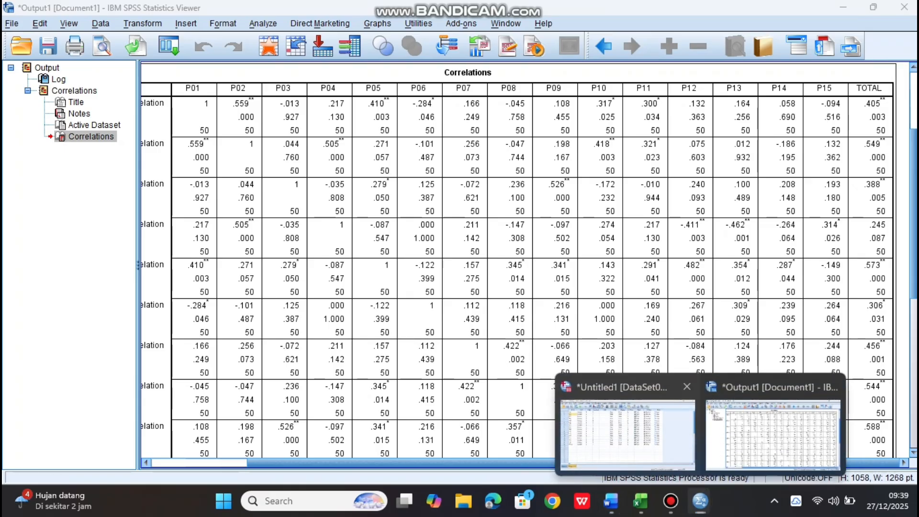
pyautogui.click(618, 427)
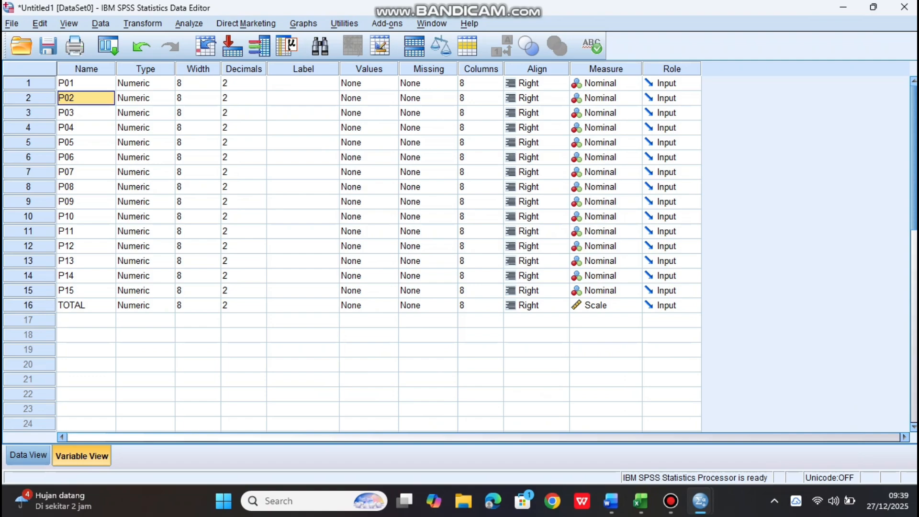
pyautogui.click(189, 24)
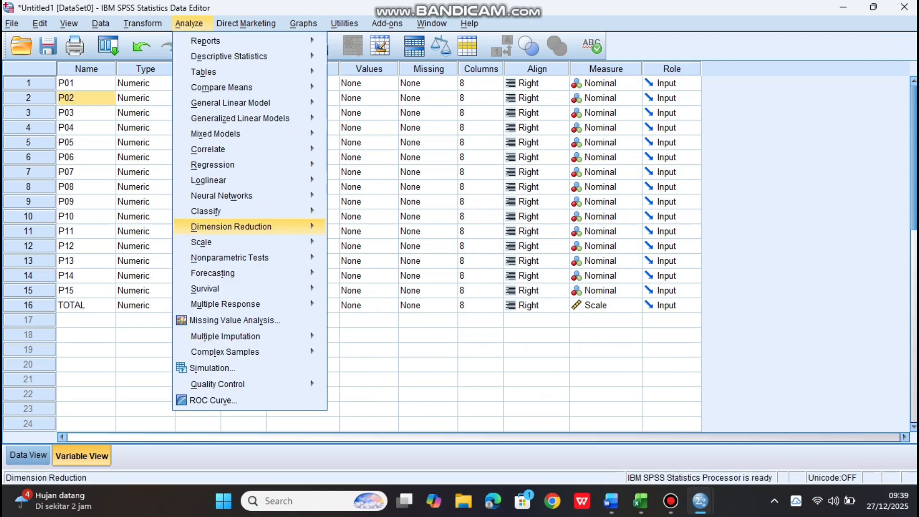
pyautogui.moveTo(201, 241)
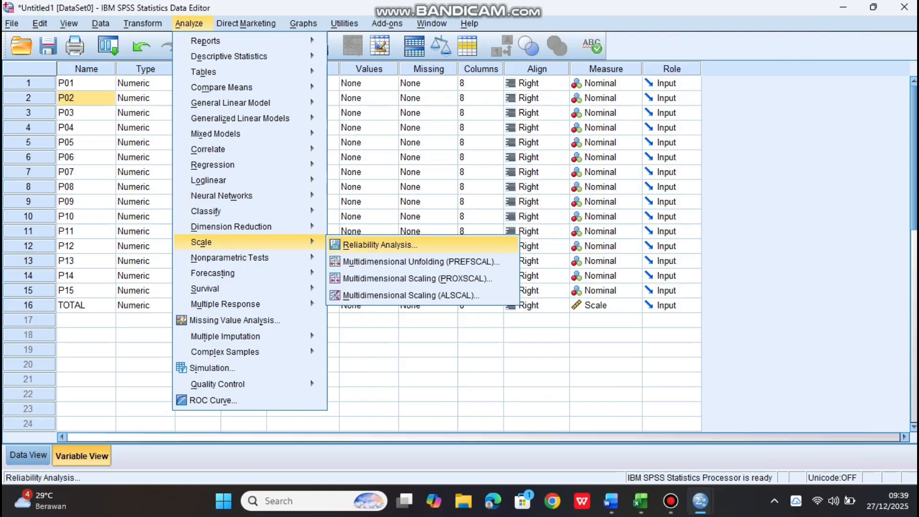
pyautogui.click(380, 245)
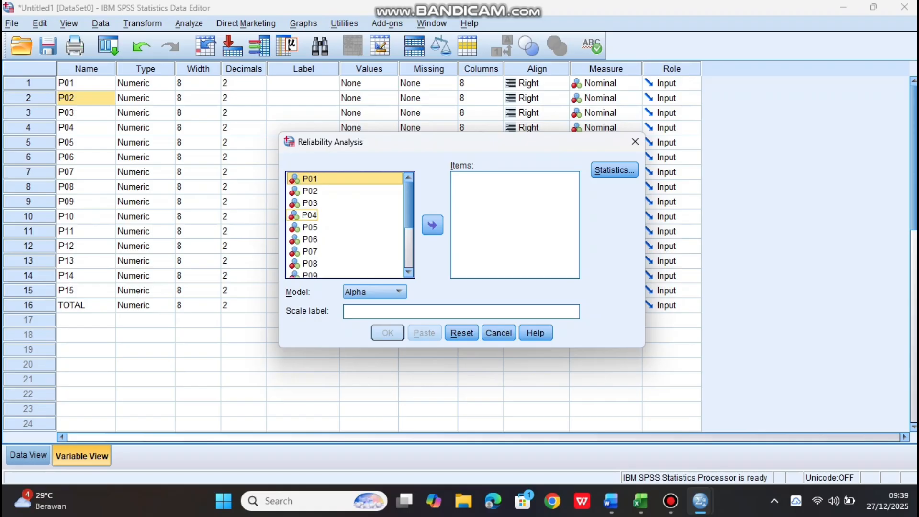
pyautogui.hotkey('ctrl', 'a')
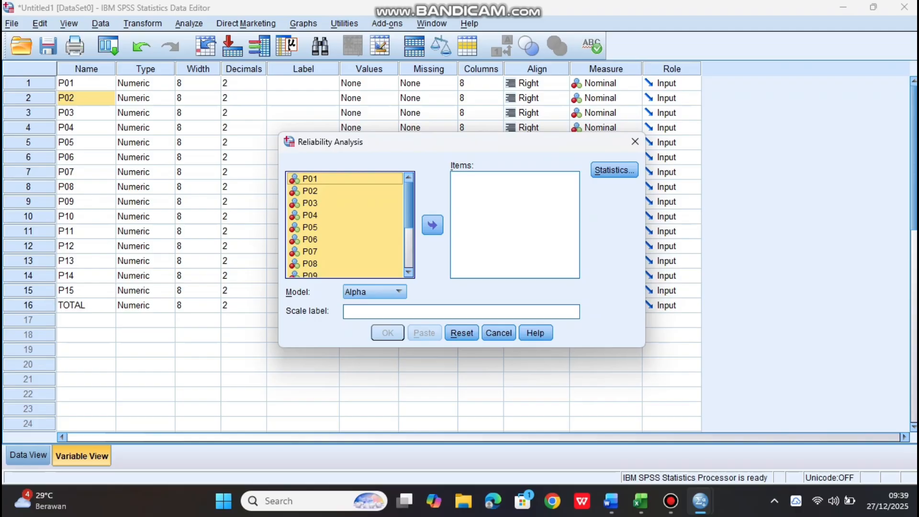
pyautogui.scroll(-3, 345, 225)
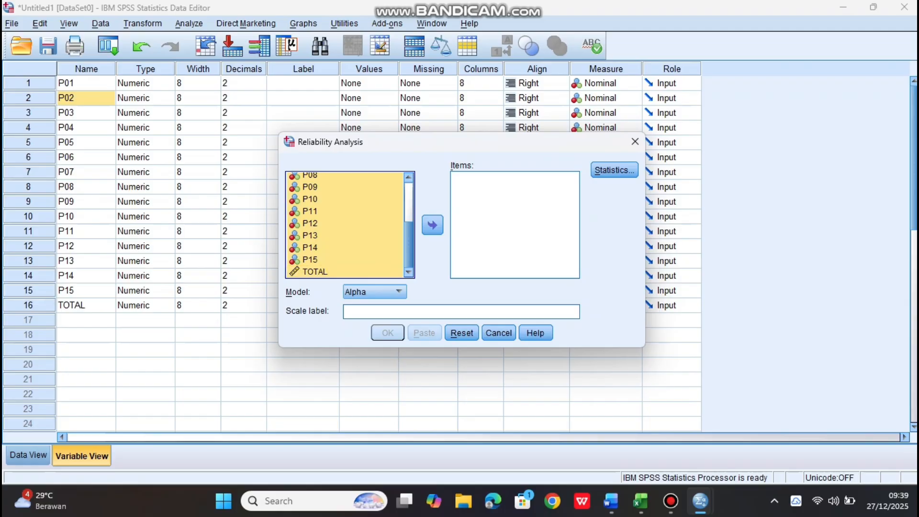
pyautogui.keyDown('ctrl'); pyautogui.click(315, 272); pyautogui.keyUp('ctrl')
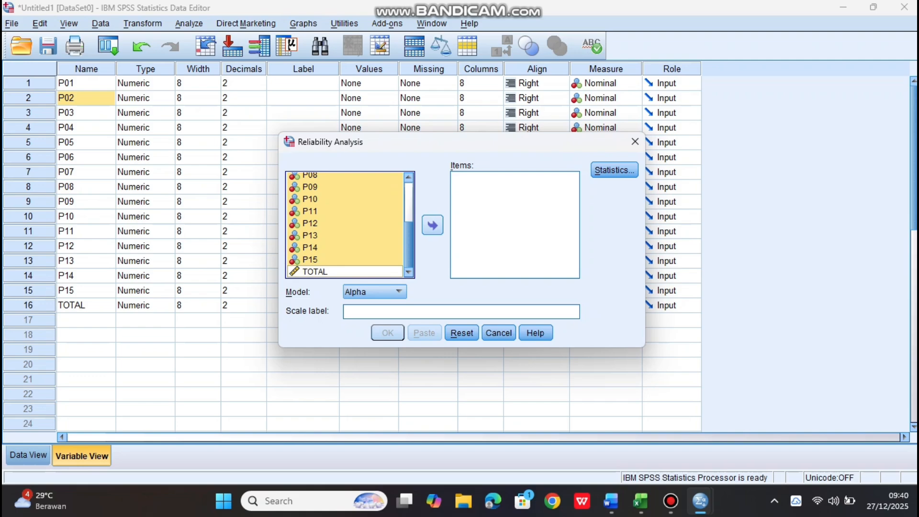
pyautogui.click(432, 225)
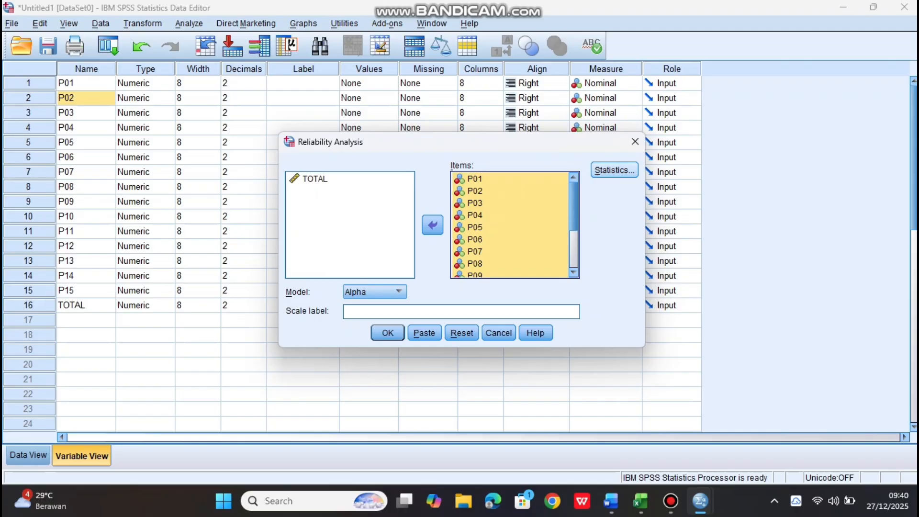
# Request the Scale if item deleted descriptives, keep the Alpha model, and run the reliability analysis
pyautogui.click(614, 170)
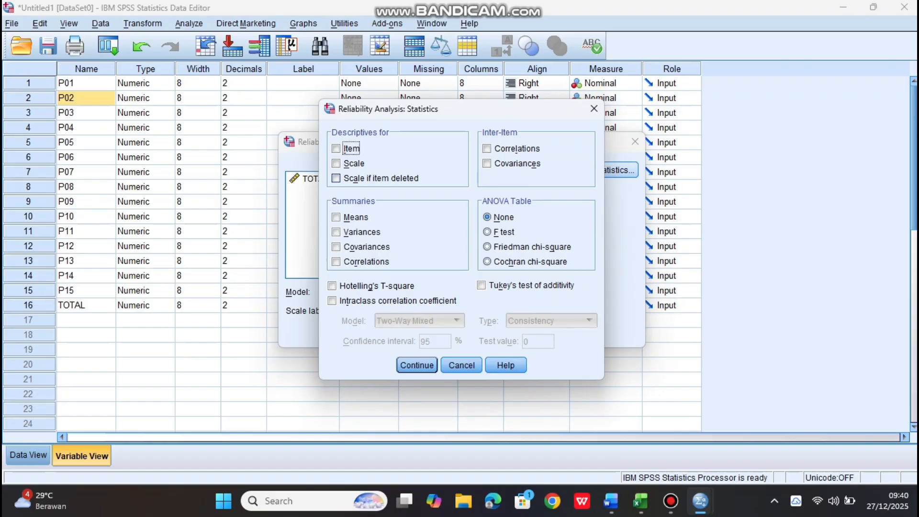
pyautogui.click(337, 179)
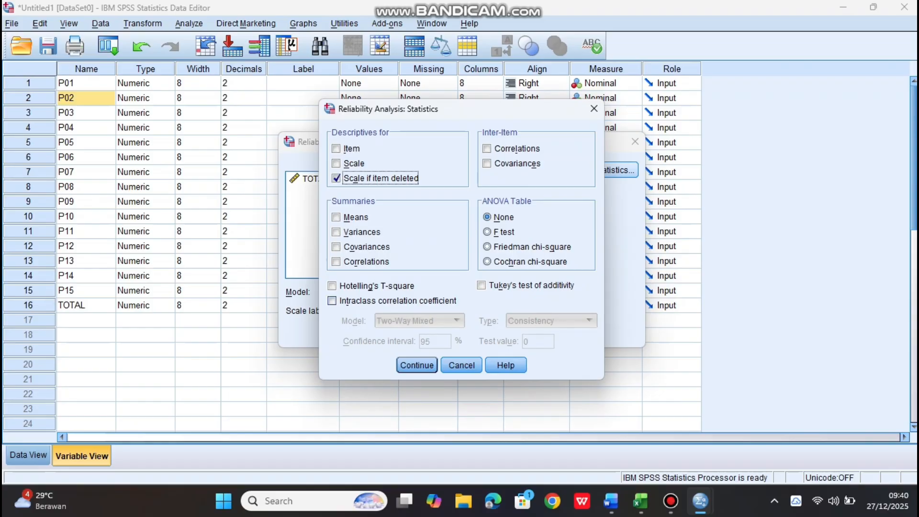
pyautogui.click(416, 365)
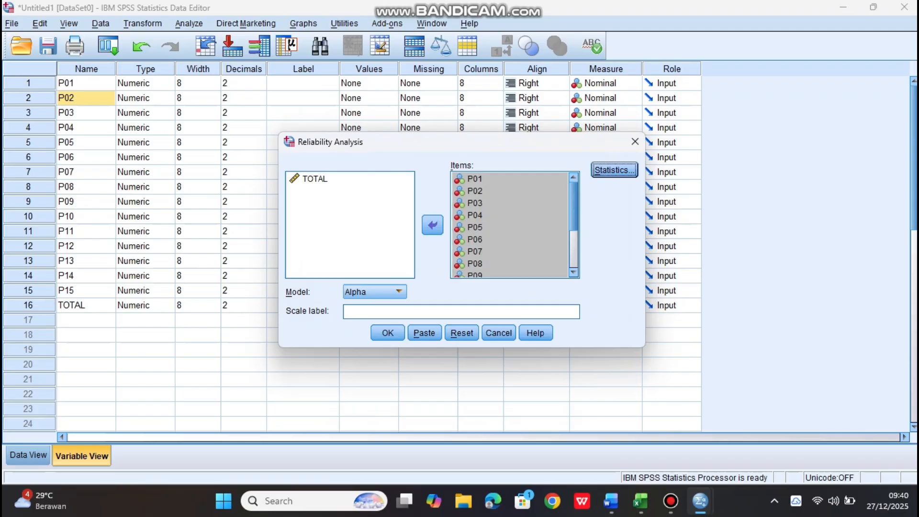
pyautogui.click(375, 292)
pyautogui.click(375, 306)
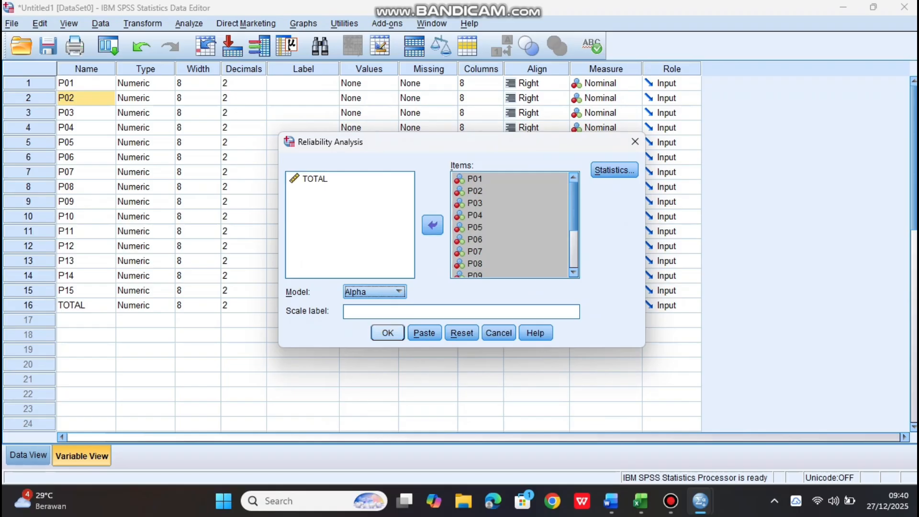
pyautogui.click(388, 333)
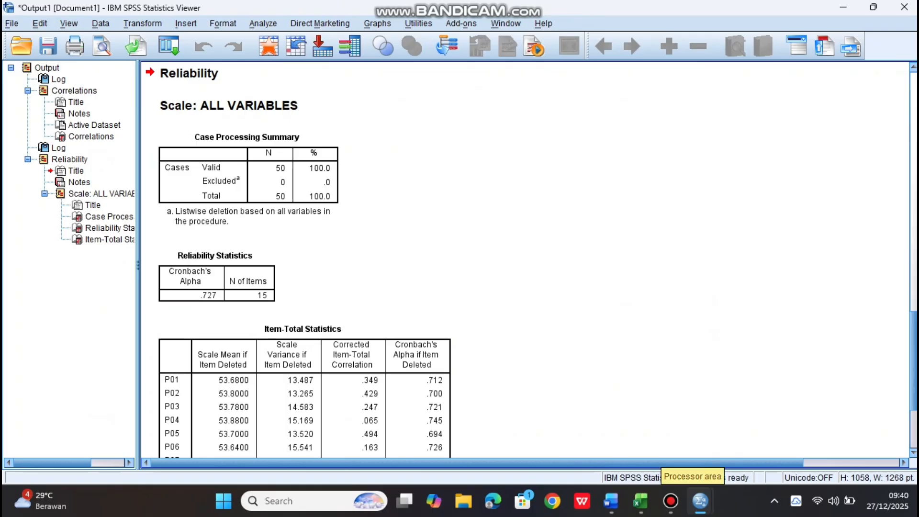
# Compare the Cronbach's Alpha in the Reliability Statistics table with the Uji Reliabilitas decision criteria in the Word module document
pyautogui.moveTo(700, 501)
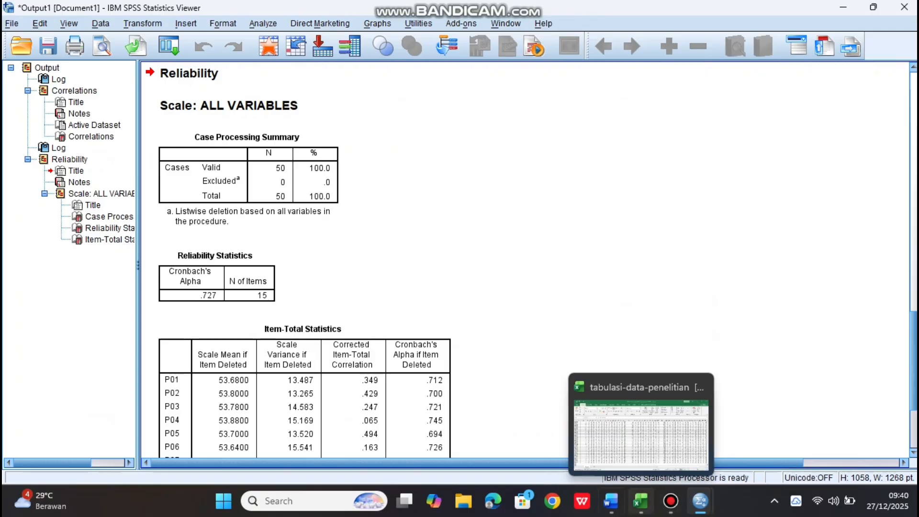
pyautogui.click(611, 501)
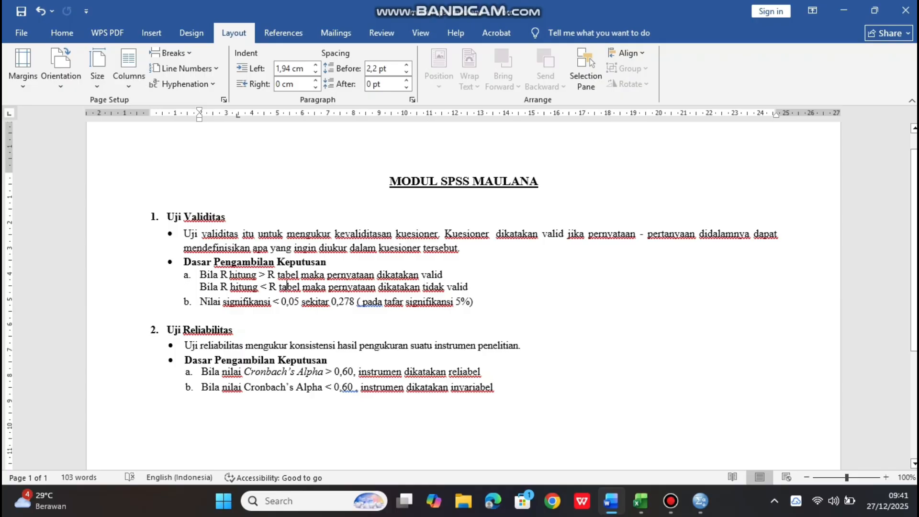
pyautogui.moveTo(700, 501)
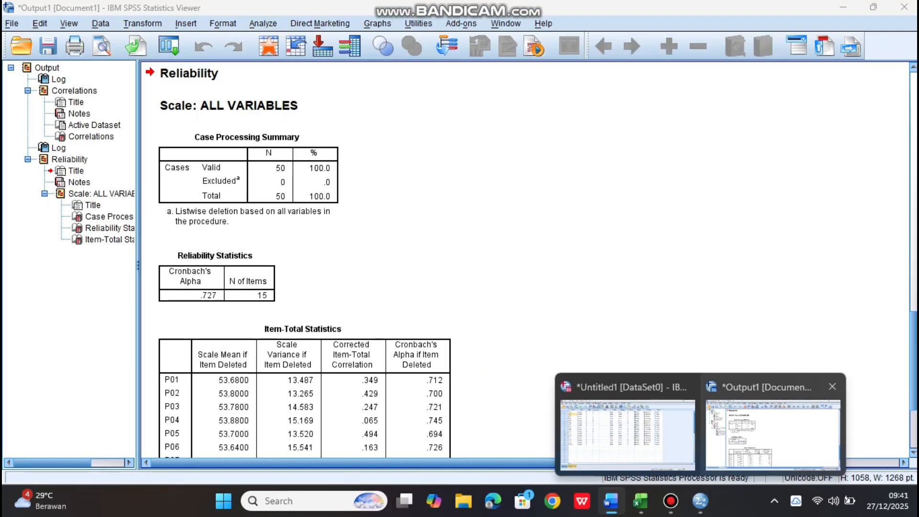
pyautogui.click(773, 431)
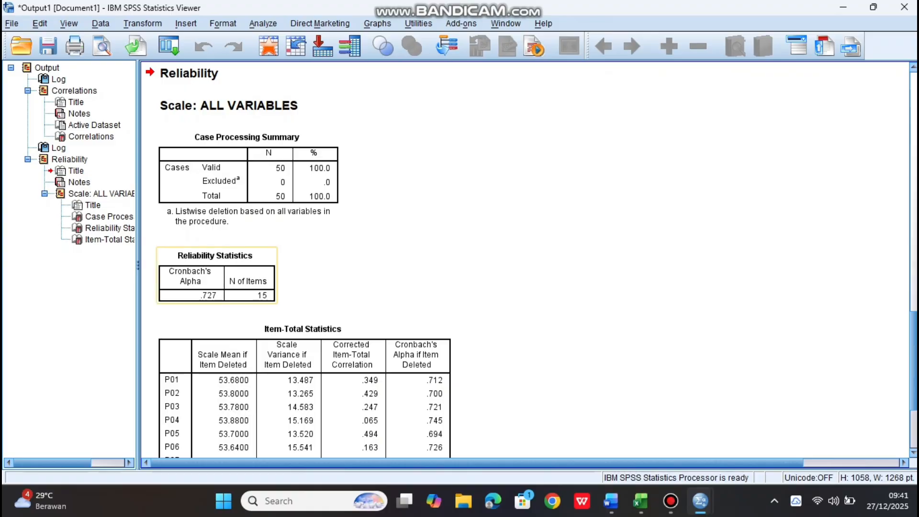